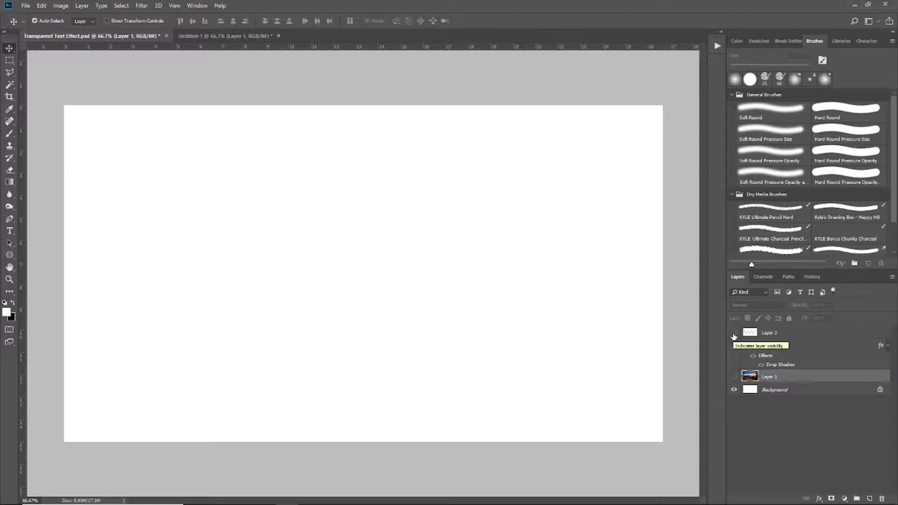
Step: Reveal all layers of the finished example to preview the final result
left_click_drag(733, 333, 734, 381)
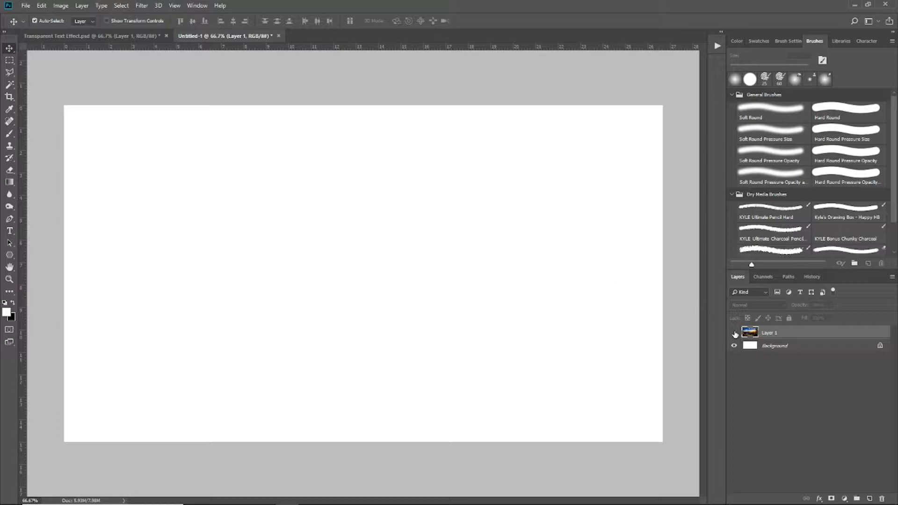
Step: Show the sunset photo layer and type SUNSET on it in black Impact 60 pt
left_click(734, 332)
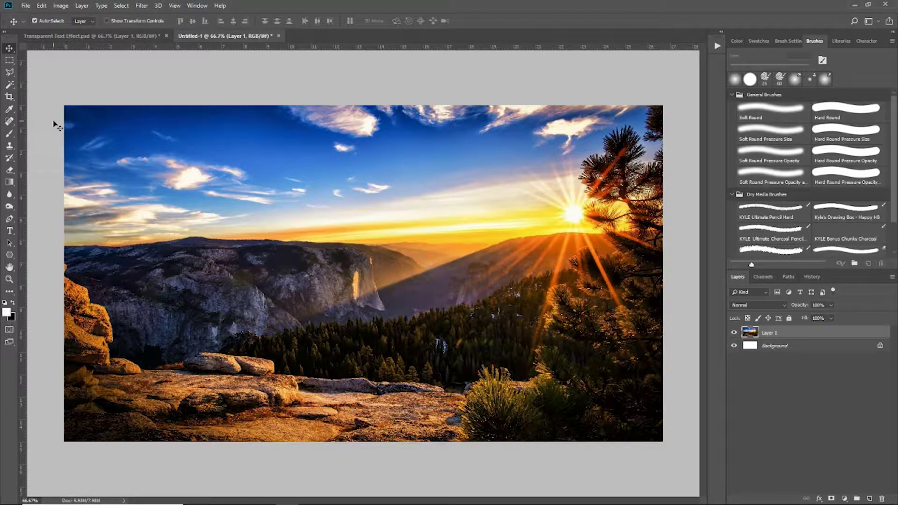
left_click(9, 301)
left_click(9, 231)
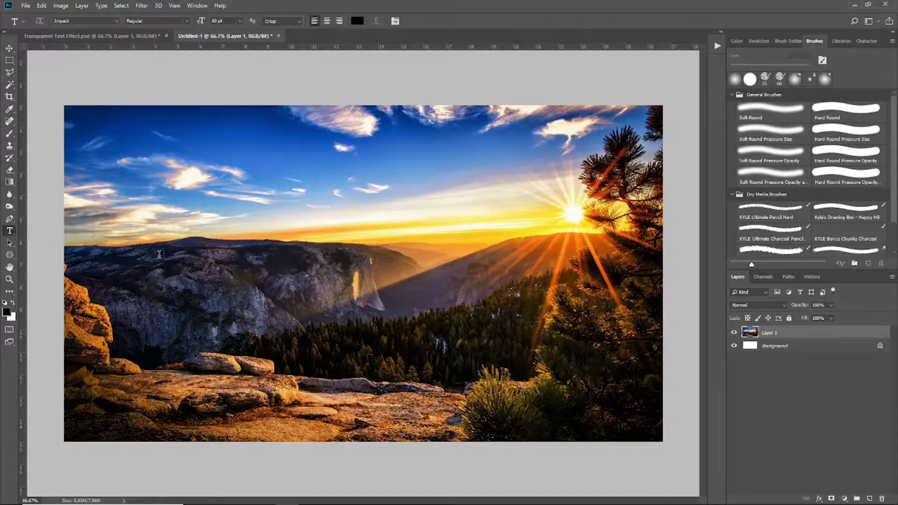
left_click(139, 282)
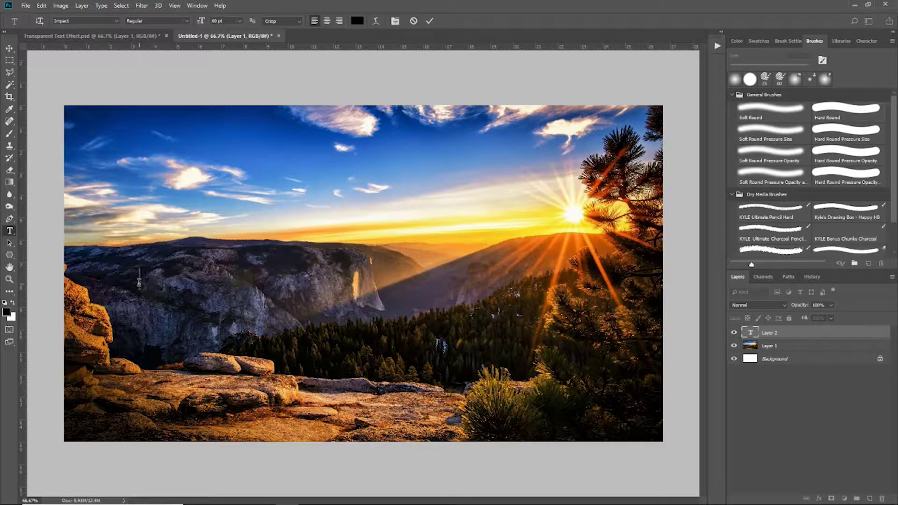
type("SUNSET")
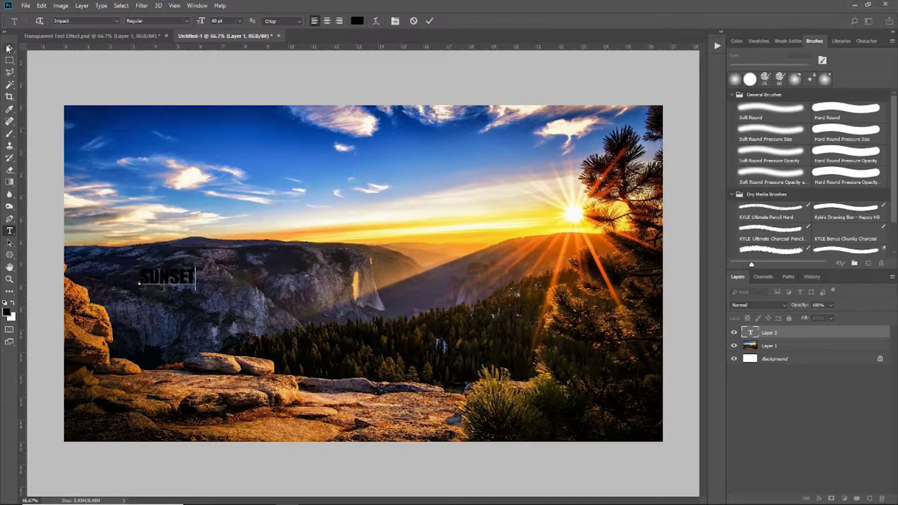
left_click(9, 48)
Step: Free-transform SUNSET larger so it nearly spans the photo's width, centred over the mountains
left_click_drag(163, 277, 107, 221)
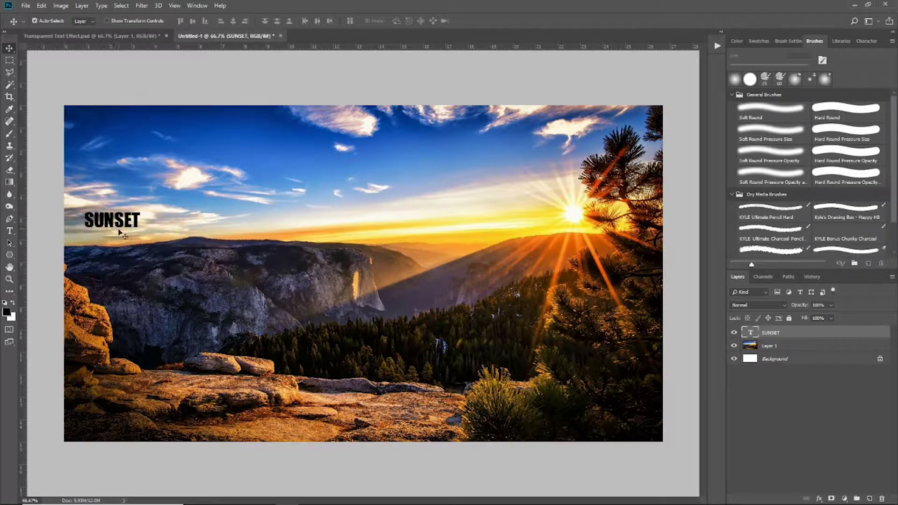
key("ctrl+t")
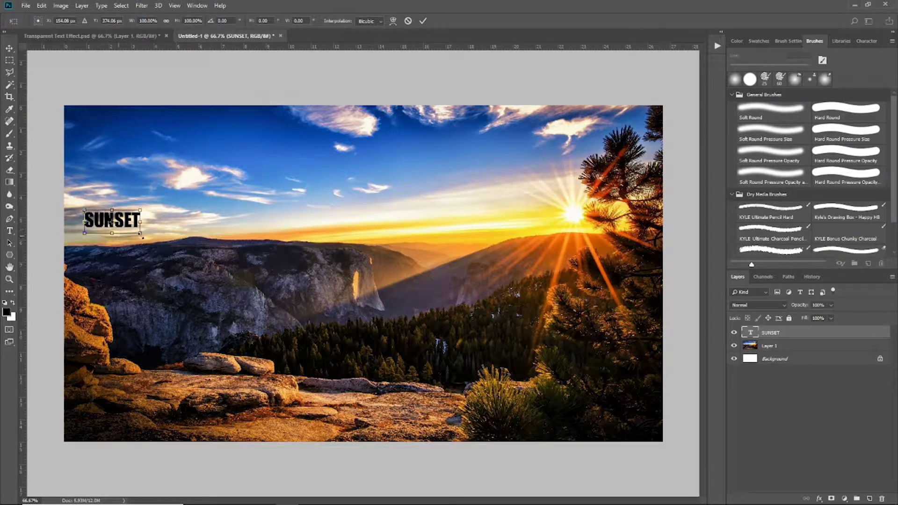
left_click_drag(141, 237, 514, 386)
left_click_drag(343, 260, 331, 237)
left_click_drag(499, 363, 648, 430)
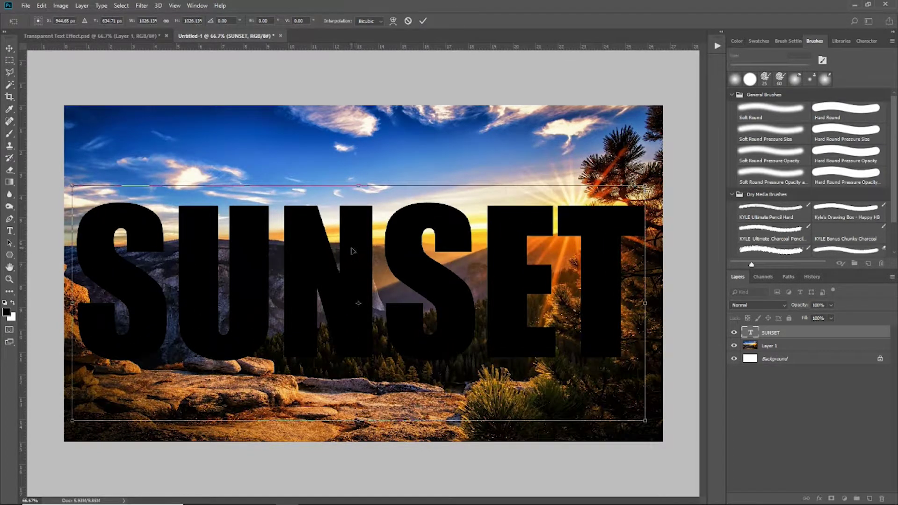
key("Return")
left_click_drag(353, 261, 354, 253)
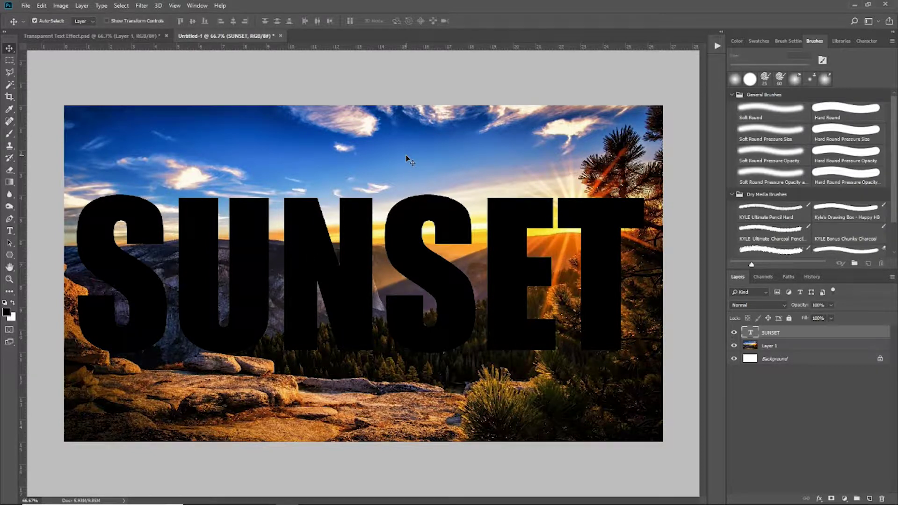
Step: Change the SUNSET text layer's blend mode to Soft Light
left_click(785, 306)
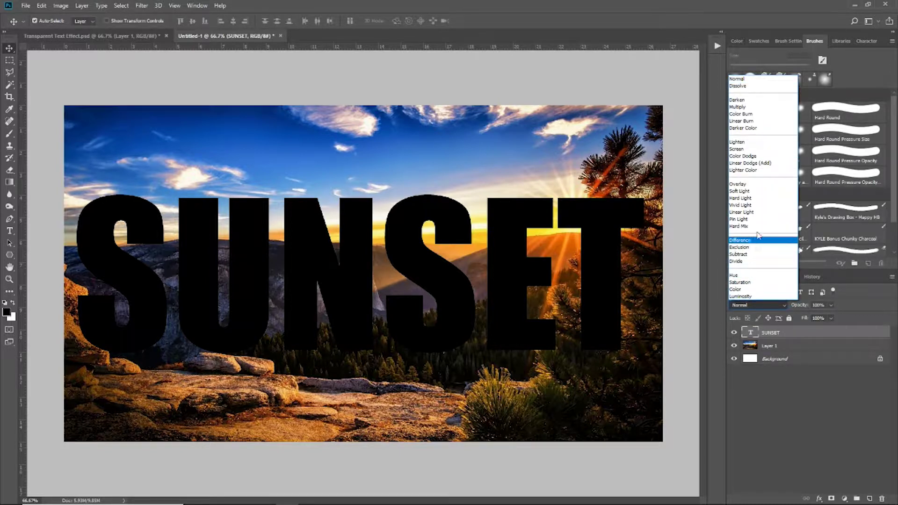
left_click(742, 192)
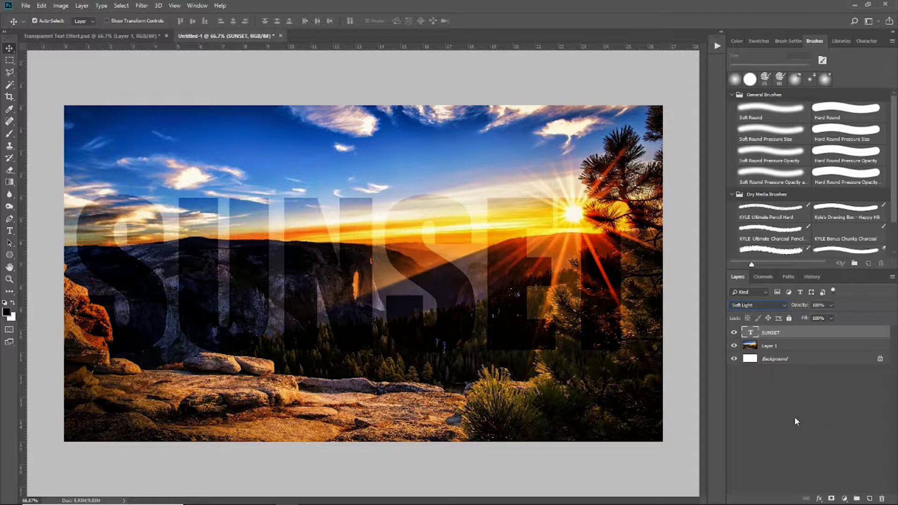
Step: Add Layer 2 on top, load the SUNSET letters as a selection, and invert it
left_click(870, 498)
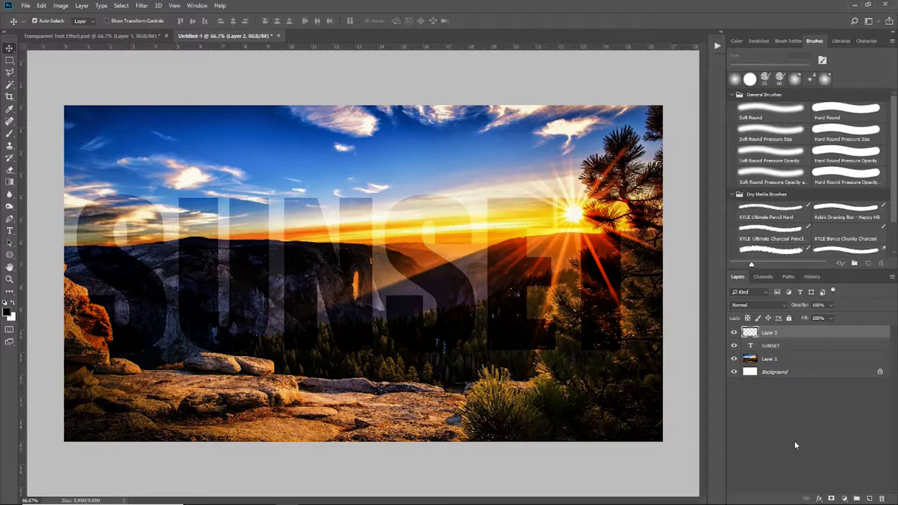
key("ctrl")
left_click(750, 347, "ctrl")
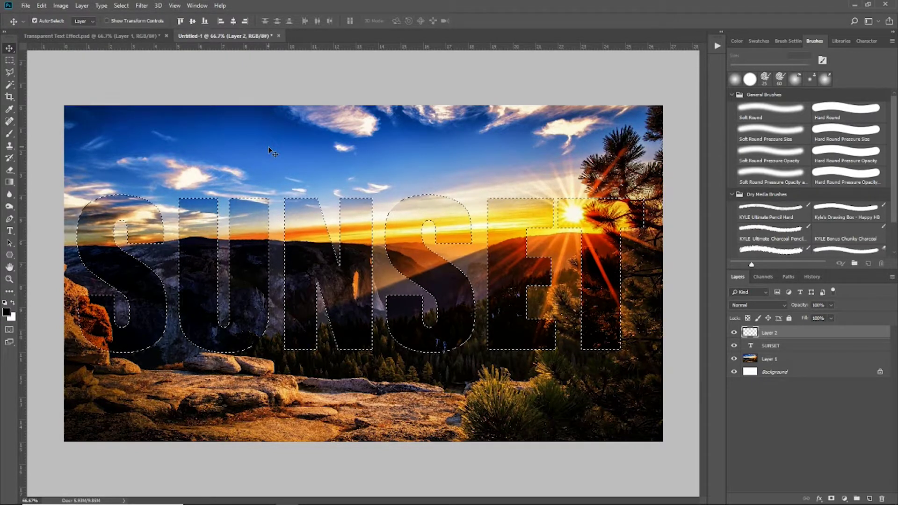
left_click(125, 4)
left_click(129, 42)
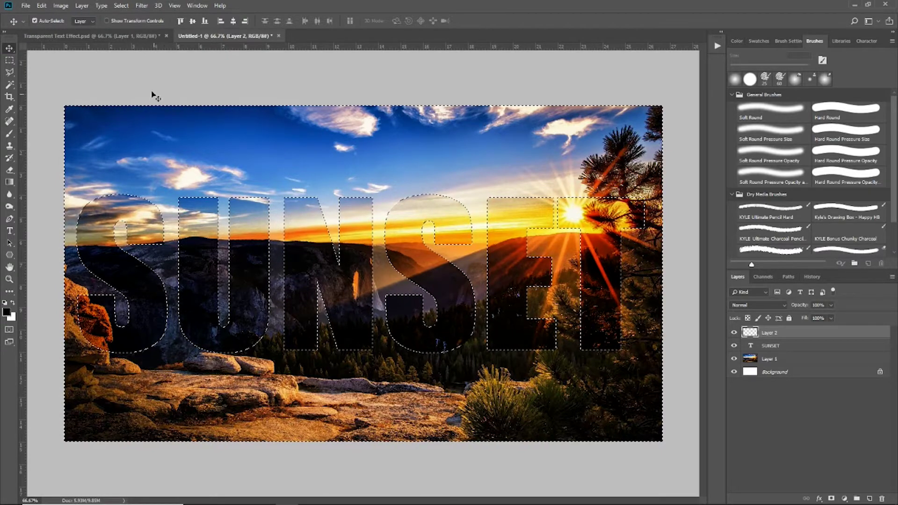
Step: Fill the inverted selection on Layer 2 with white, then deselect
left_click(42, 6)
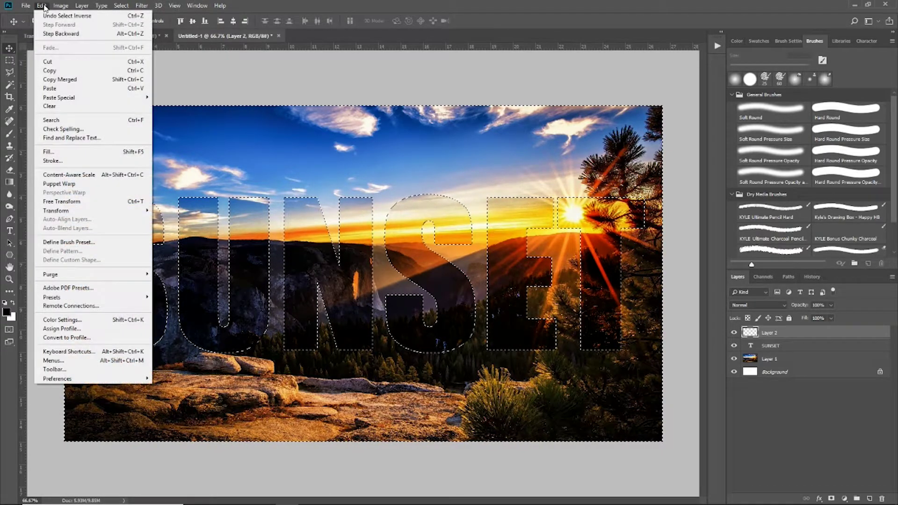
left_click(52, 153)
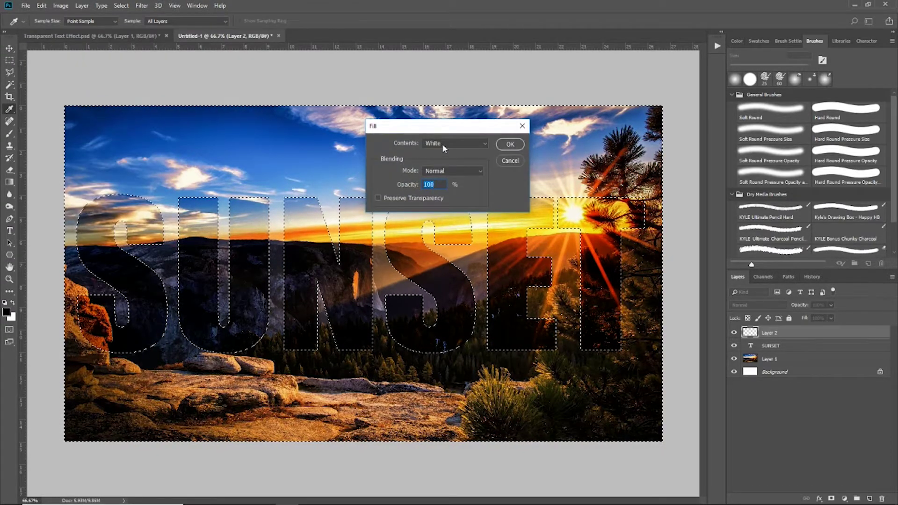
left_click(510, 144)
key("v")
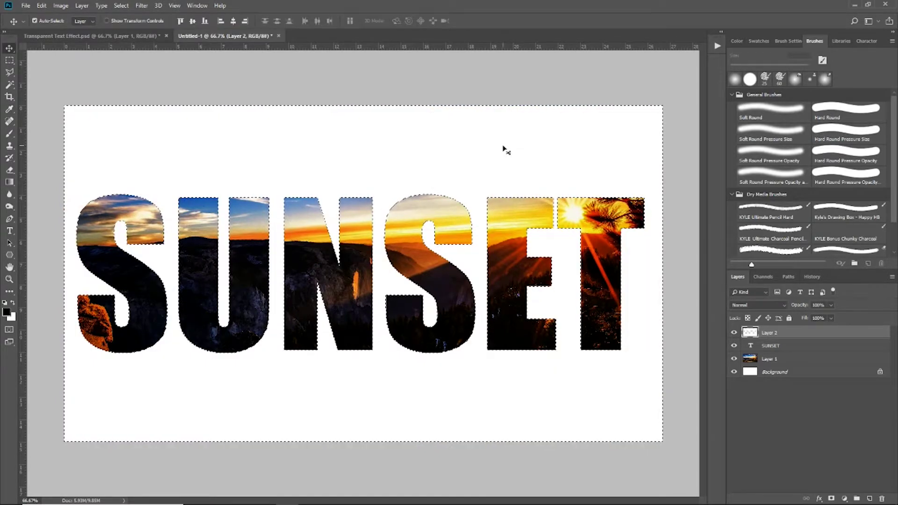
key("ctrl+d")
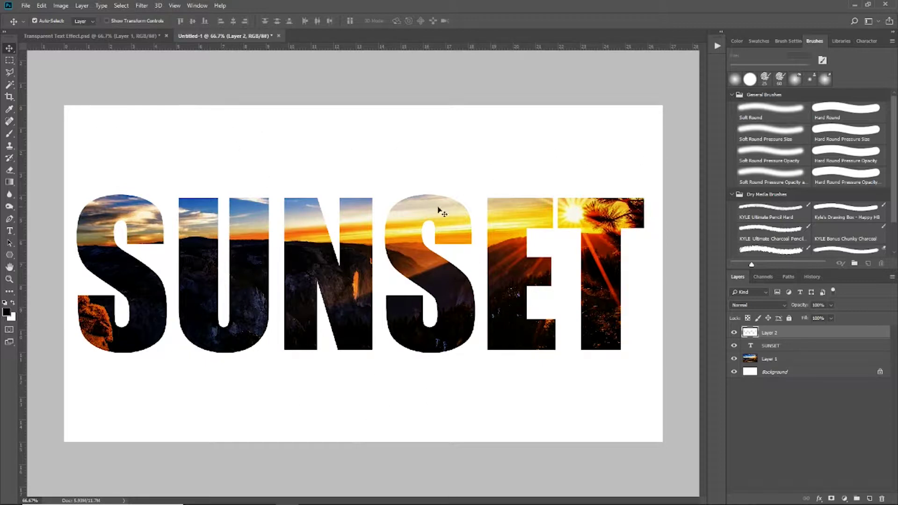
Step: Set Layer 2's white overlay opacity to 40%
left_click(830, 305)
left_click_drag(833, 319, 807, 320)
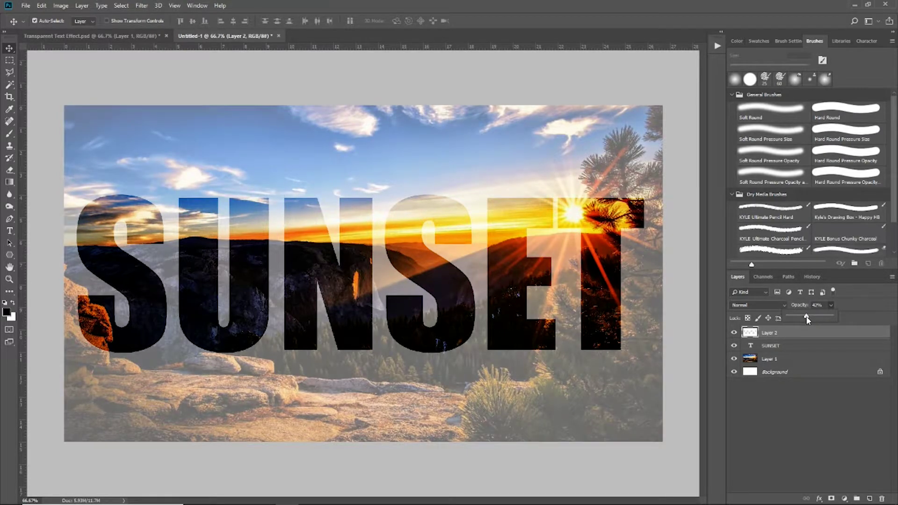
left_click(824, 305)
Step: Apply a Drop Shadow with 5 px distance to the white overlay Layer 2
double_click(826, 335)
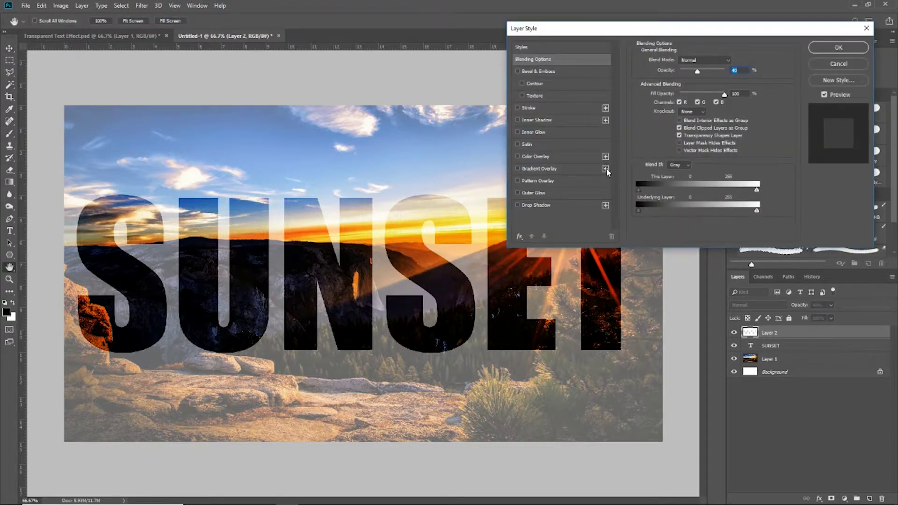
left_click(571, 207)
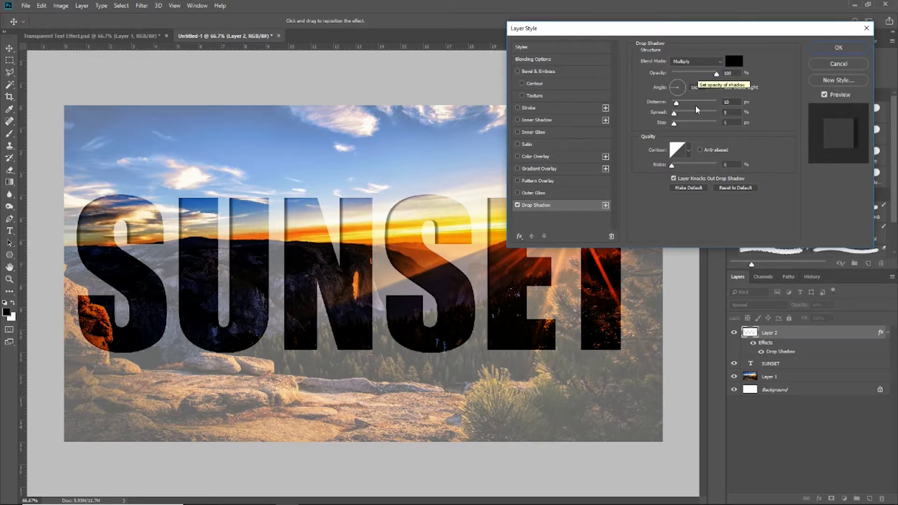
left_click_drag(676, 102, 677, 107)
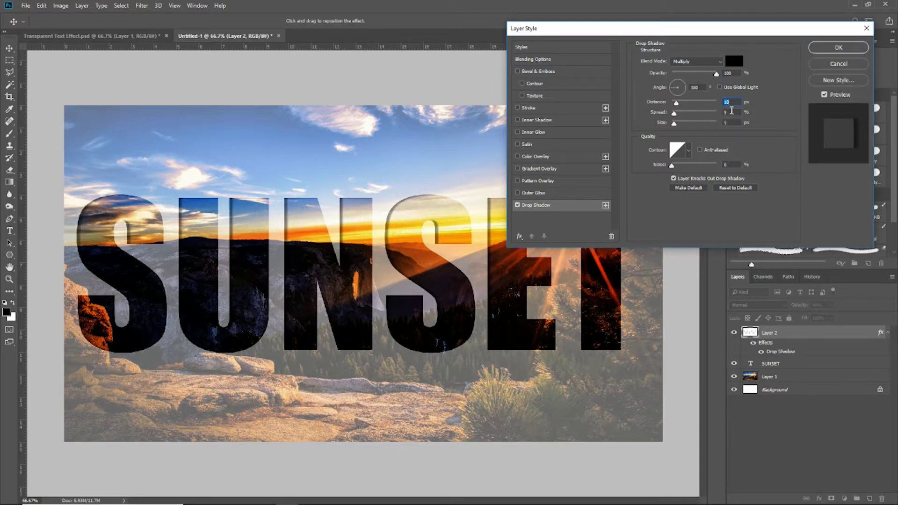
left_click(837, 48)
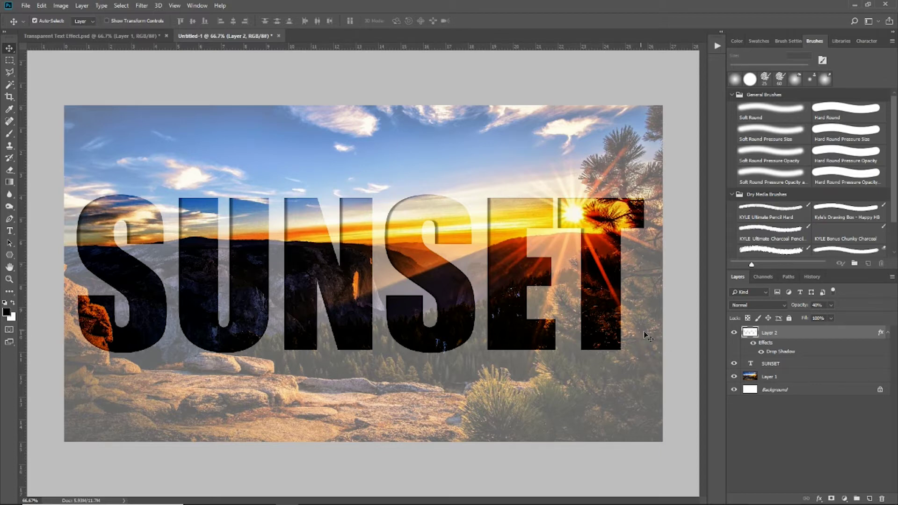
left_click(753, 344)
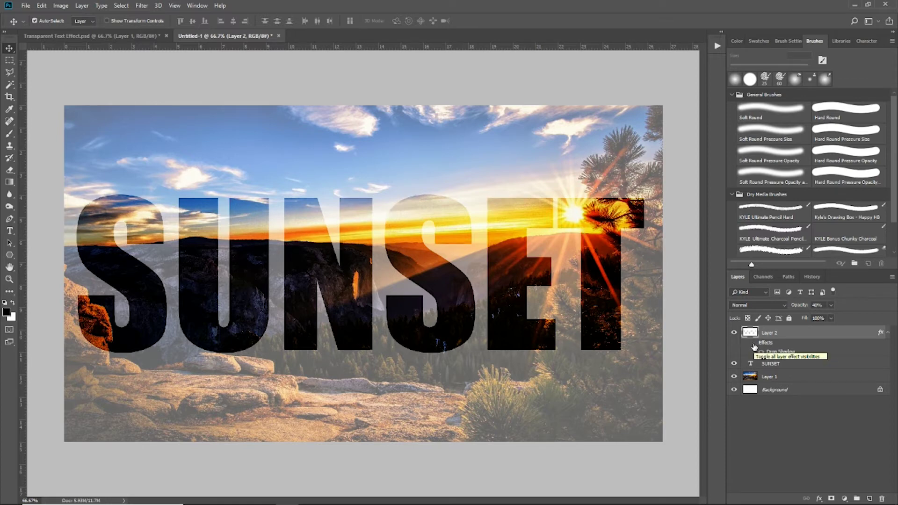
left_click(753, 343)
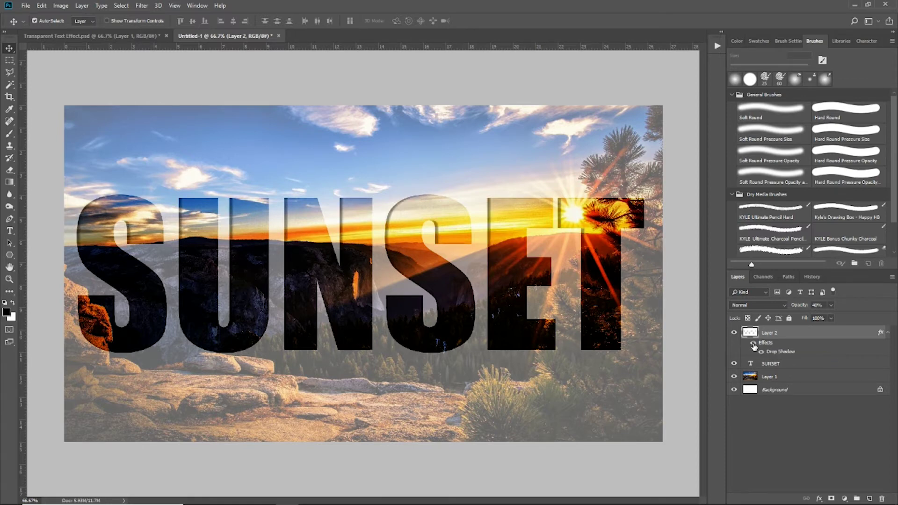